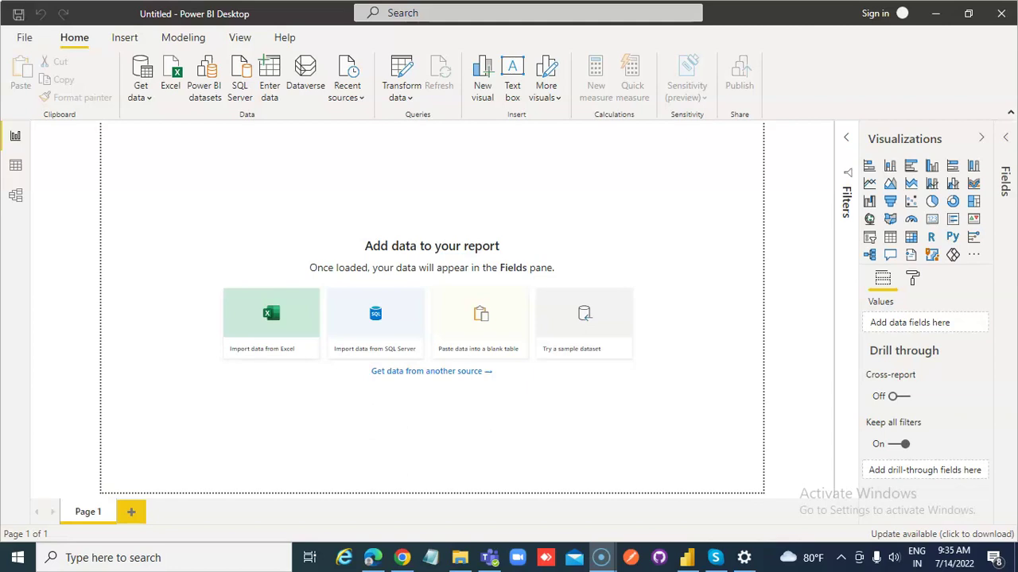
Import Employees.txt from the PowerBIFiles folder as Text/CSV and load it into the report
click(151, 100)
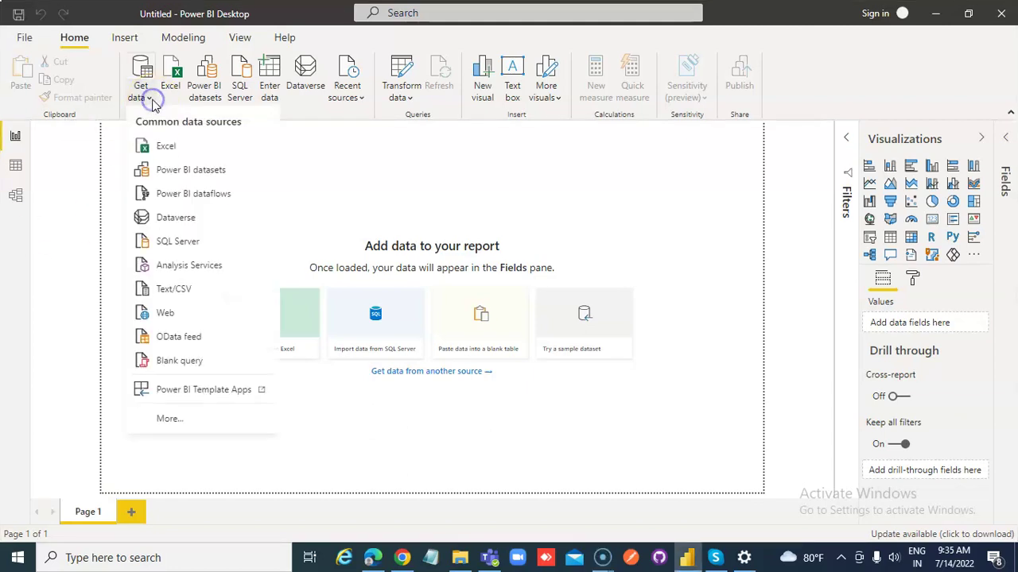
click(193, 291)
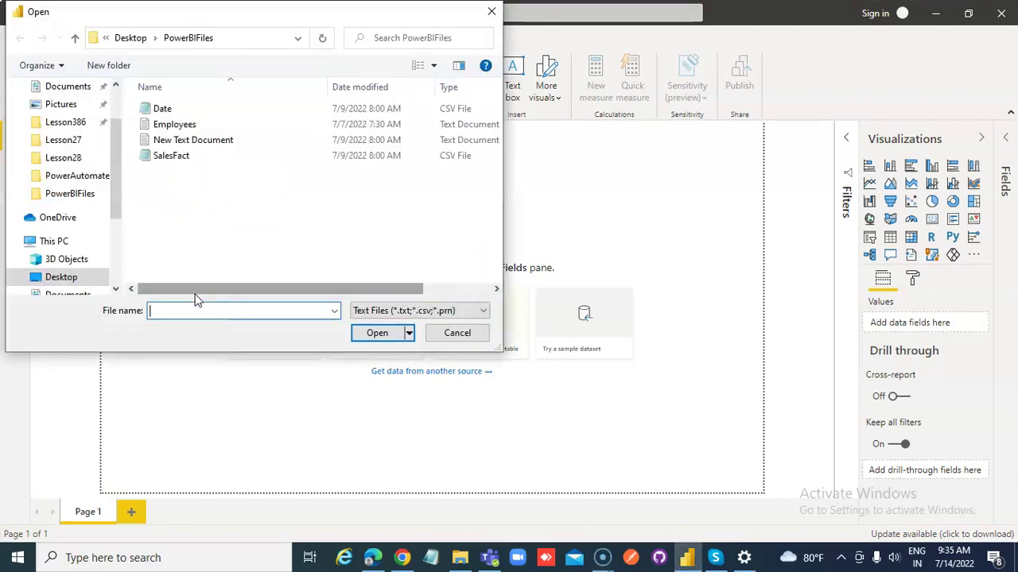
click(205, 141)
double_click(182, 123)
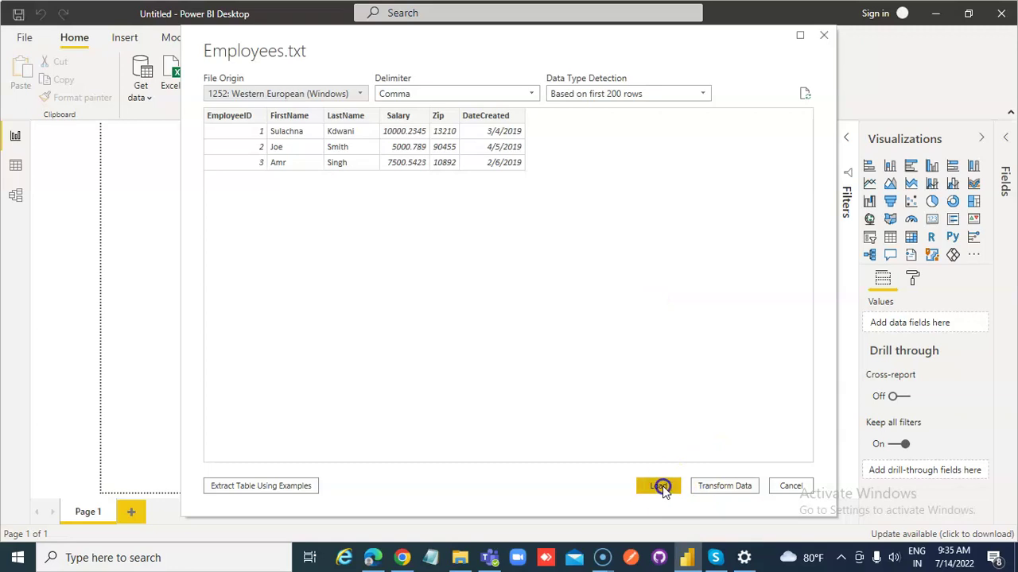
click(659, 486)
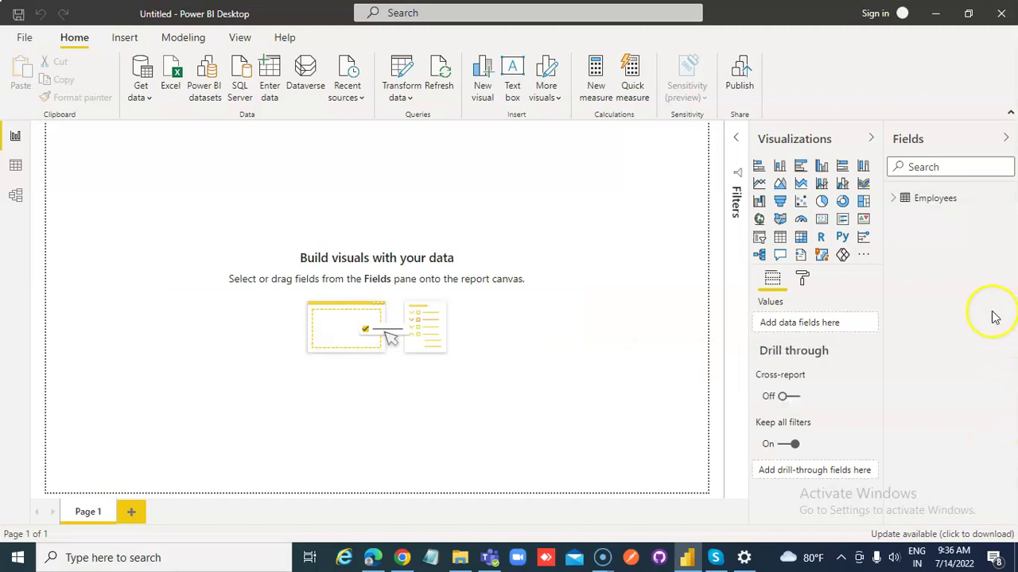
Build an enlarged table of FirstName, LastName and Salary from the Employees fields
click(895, 201)
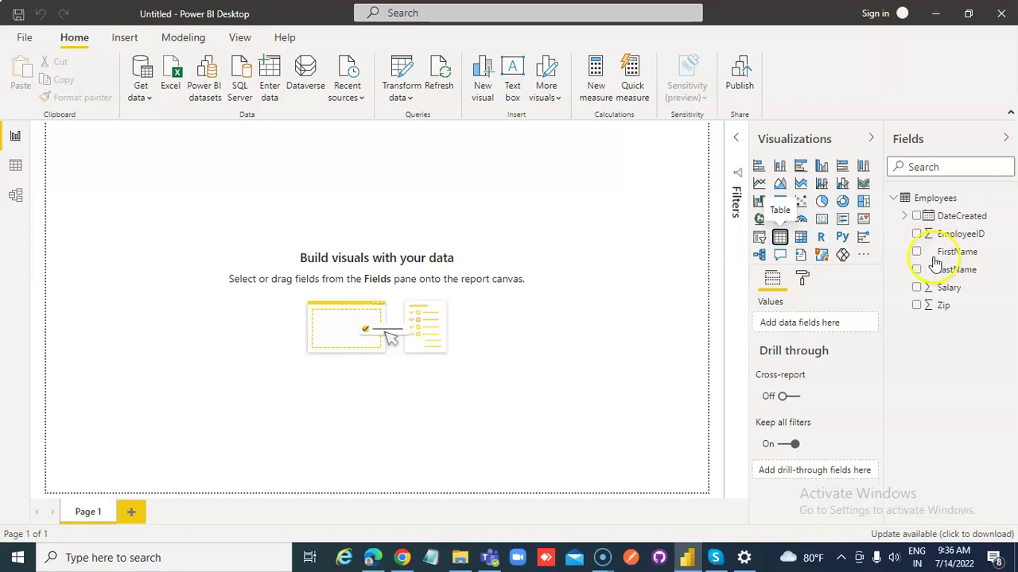
click(916, 252)
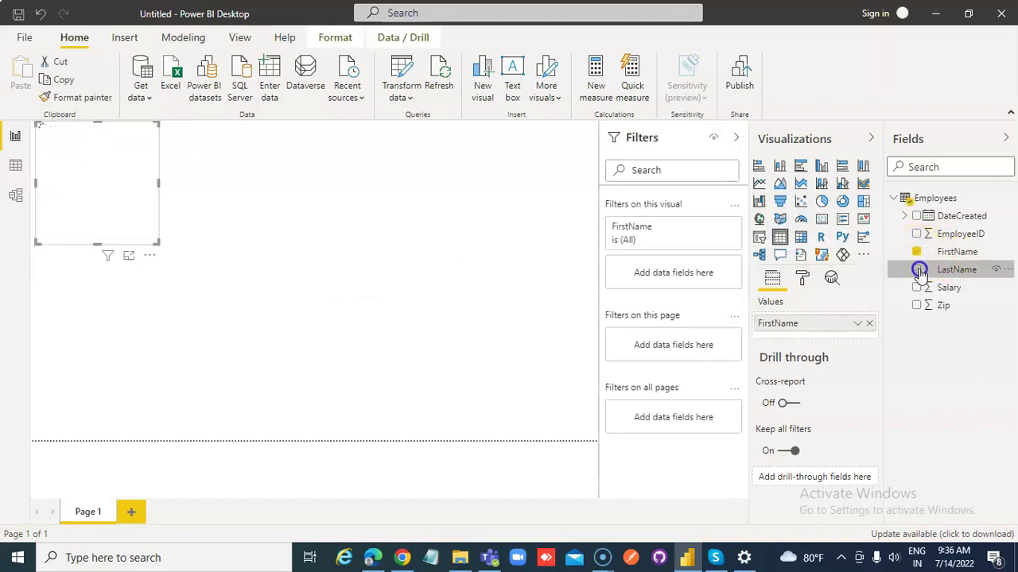
click(918, 270)
click(915, 288)
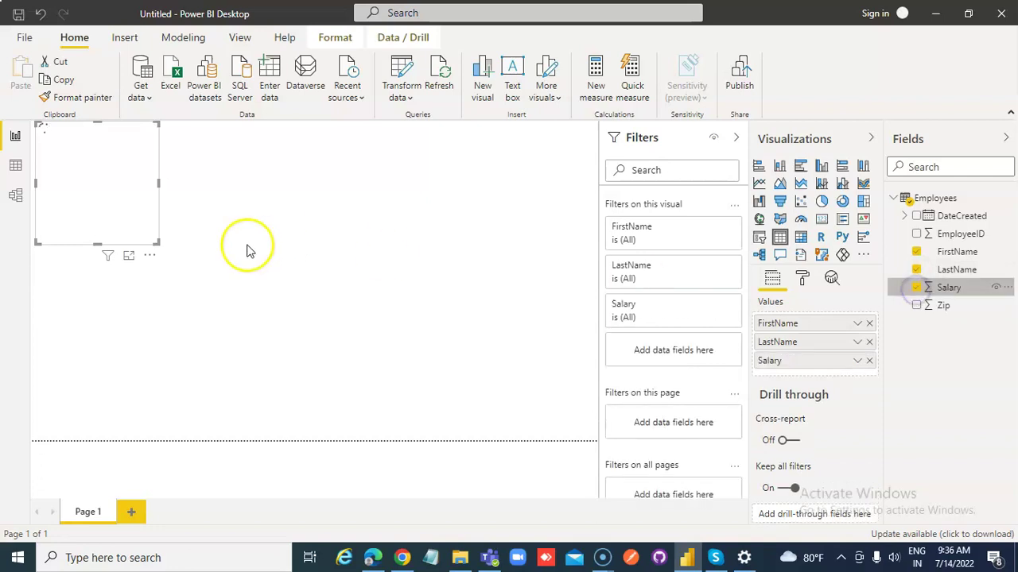
drag(156, 242, 268, 296)
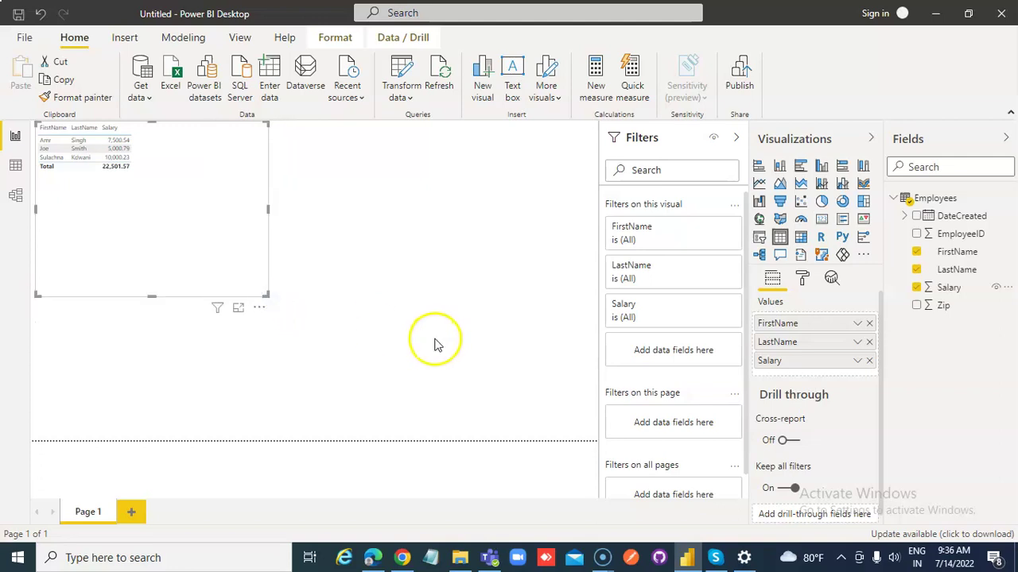
click(441, 217)
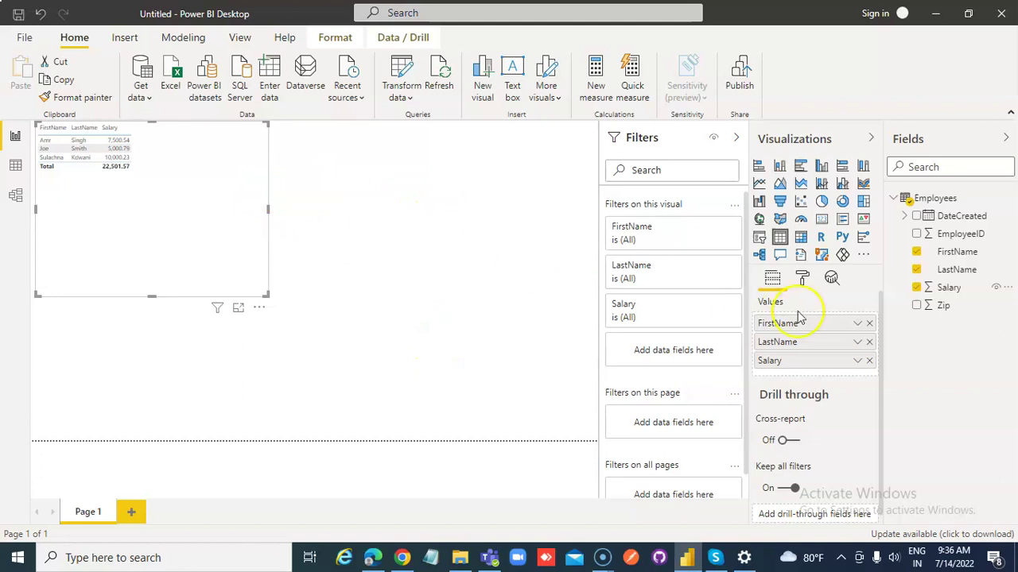
Add a treemap grouped by Zip with Salary as its values
click(863, 202)
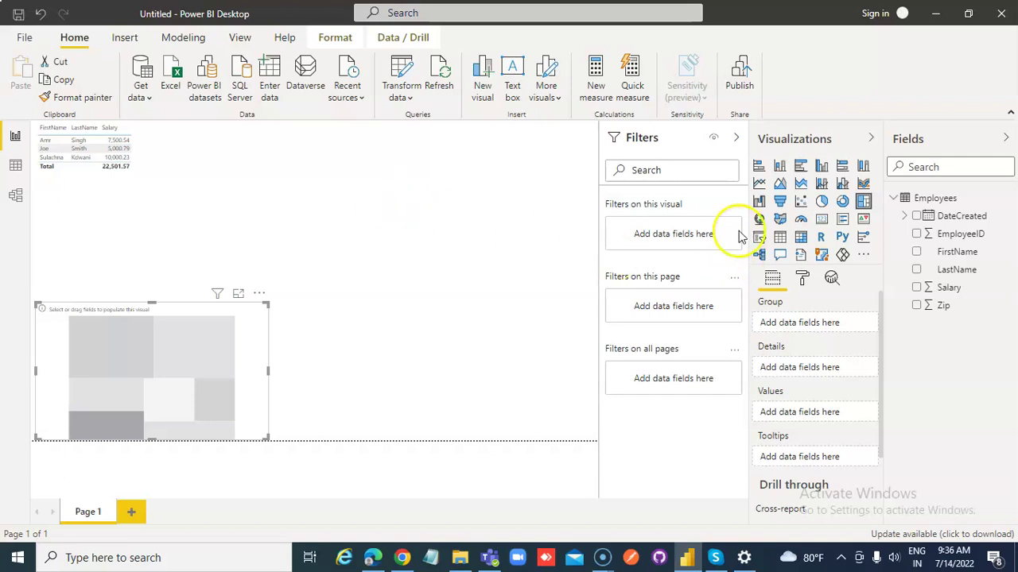
drag(946, 306, 814, 322)
click(954, 291)
drag(943, 295, 838, 422)
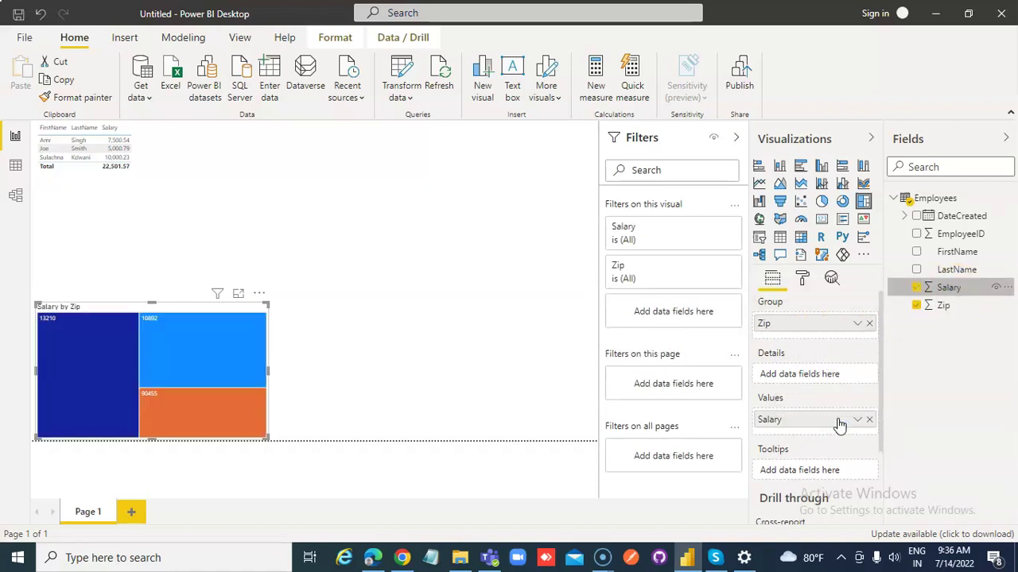
Duplicate Page 1 and rename the copy to Page2
click(400, 236)
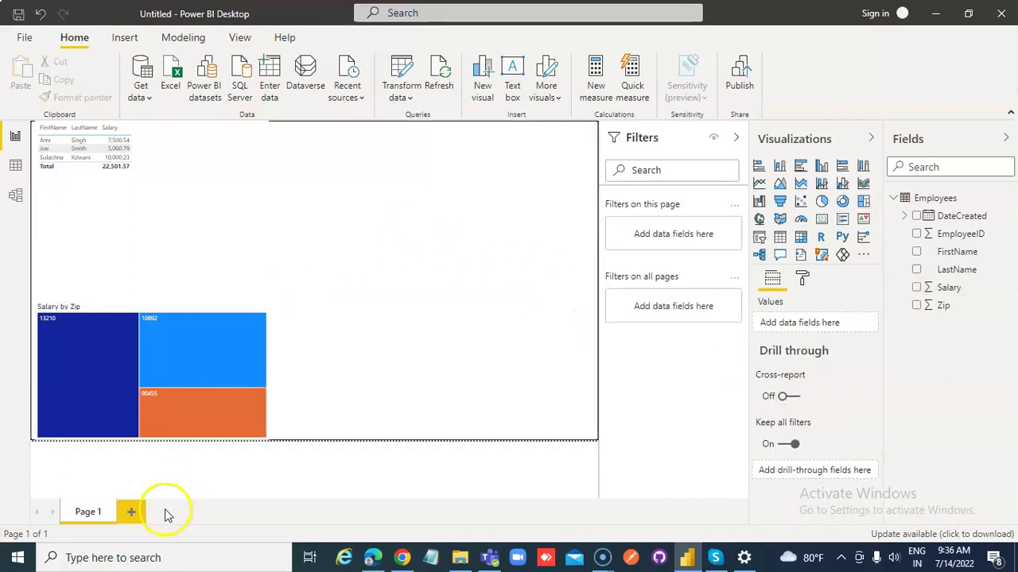
right_click(99, 514)
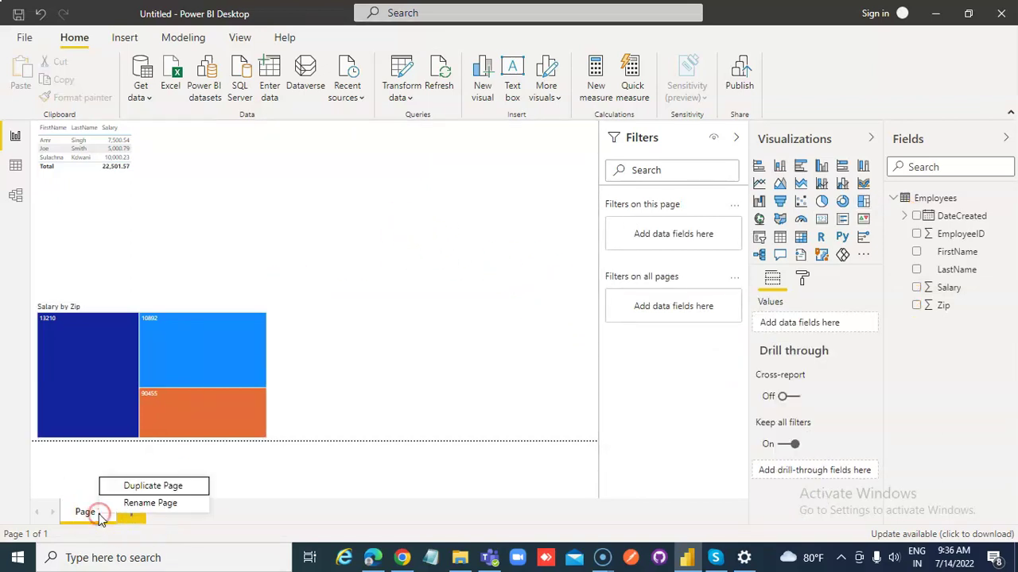
click(156, 487)
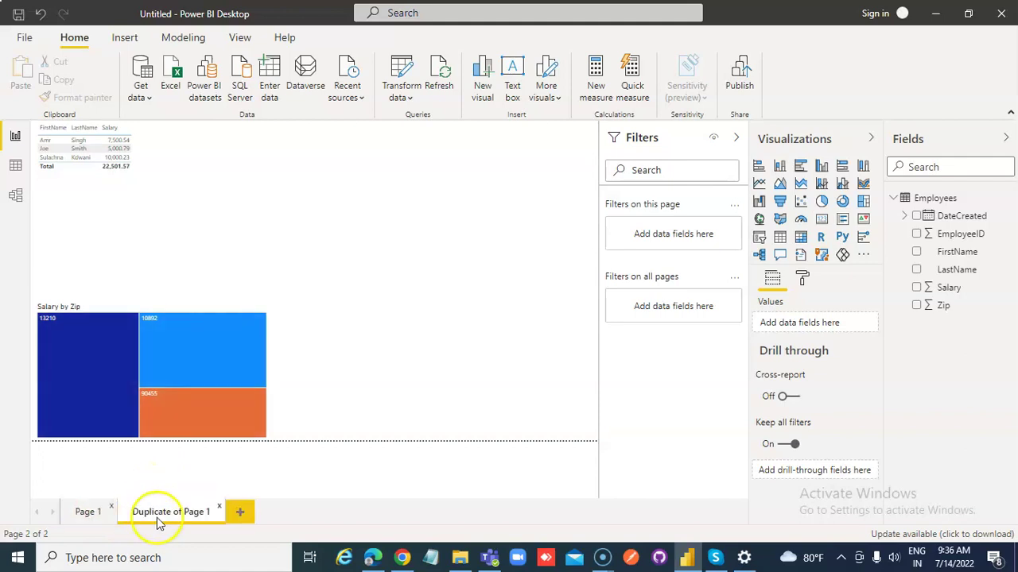
double_click(160, 512)
text(Page)
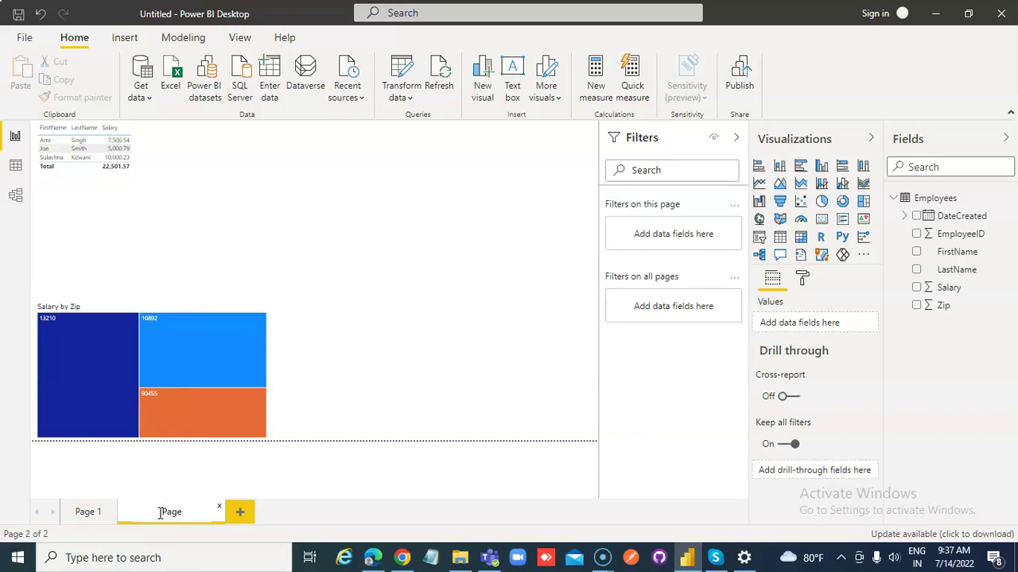
text(2)
click(457, 487)
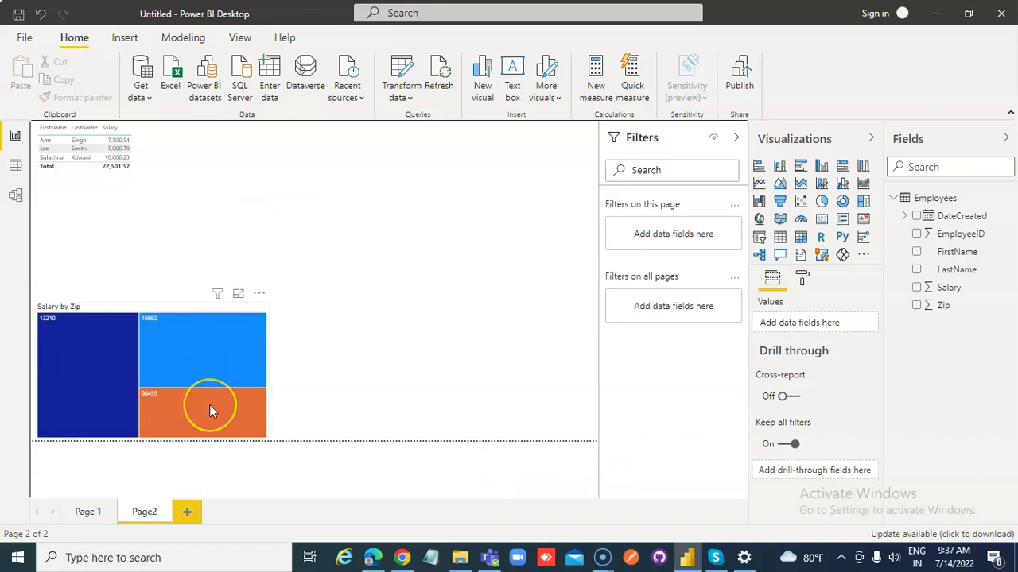
Add a pie chart to Page2 with FirstName as legend, Salary as values and Zip as details
mouse_move(209, 405)
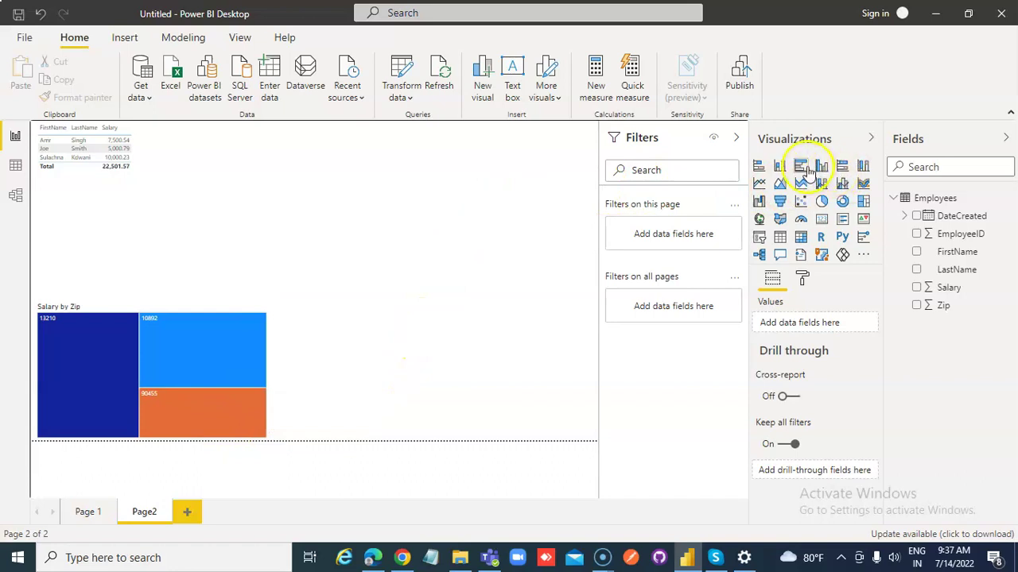
click(821, 201)
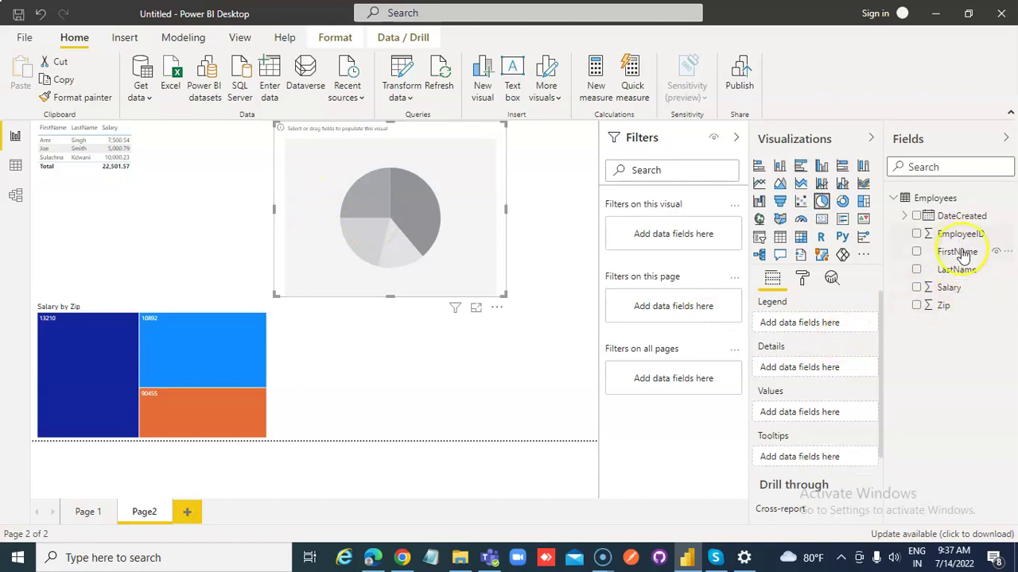
drag(958, 252, 830, 323)
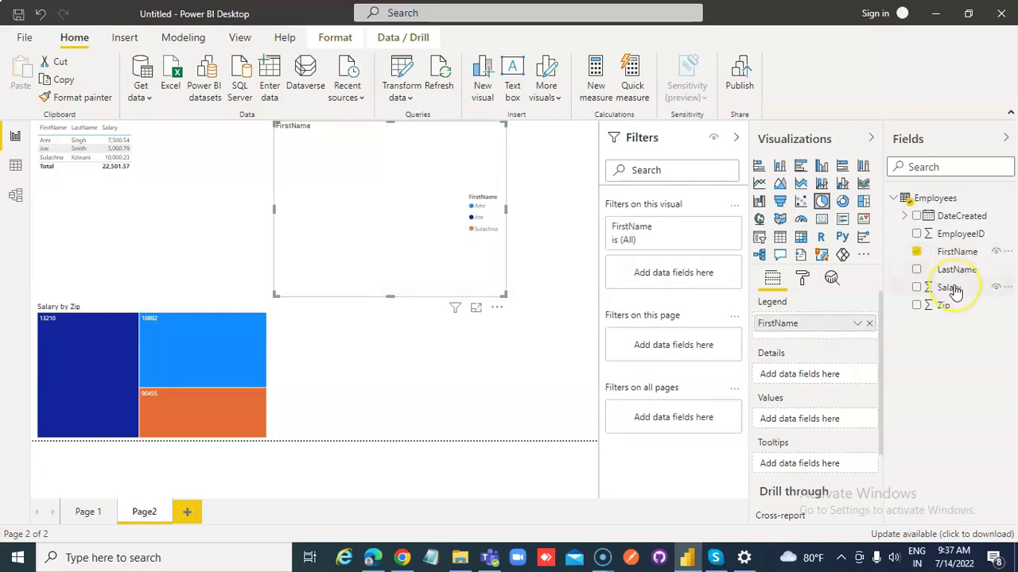
drag(954, 289, 824, 417)
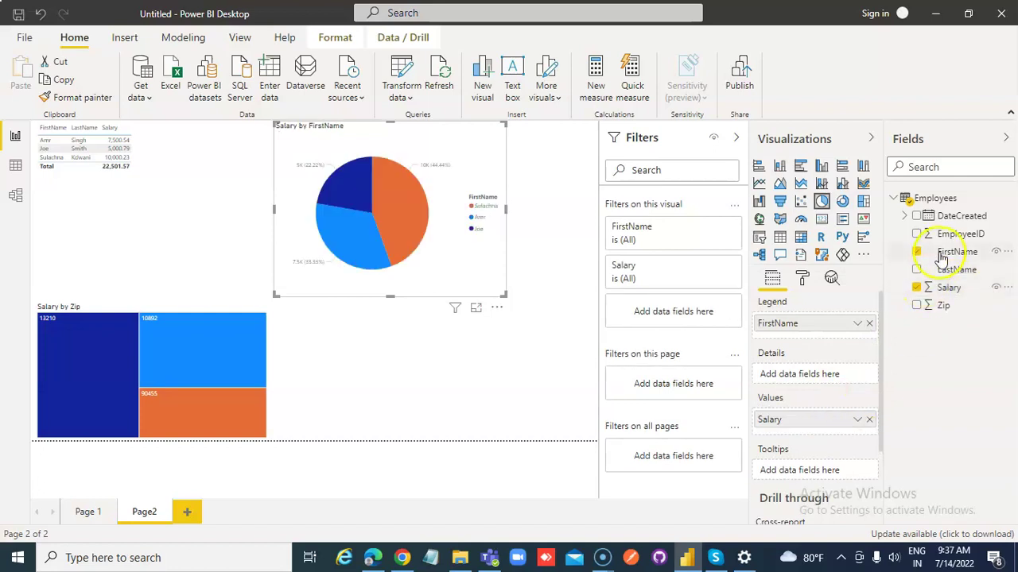
drag(935, 306, 814, 374)
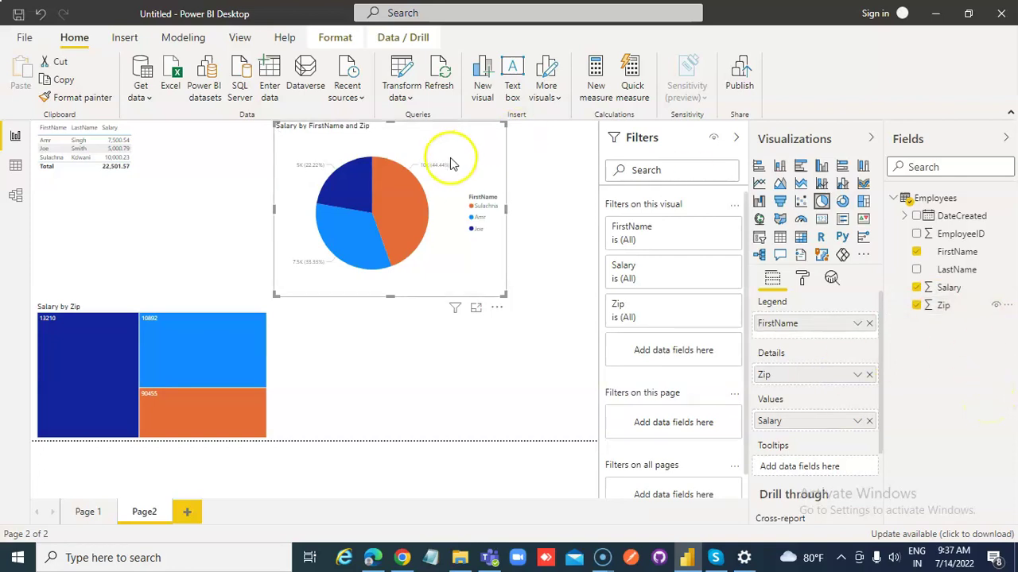
mouse_move(445, 171)
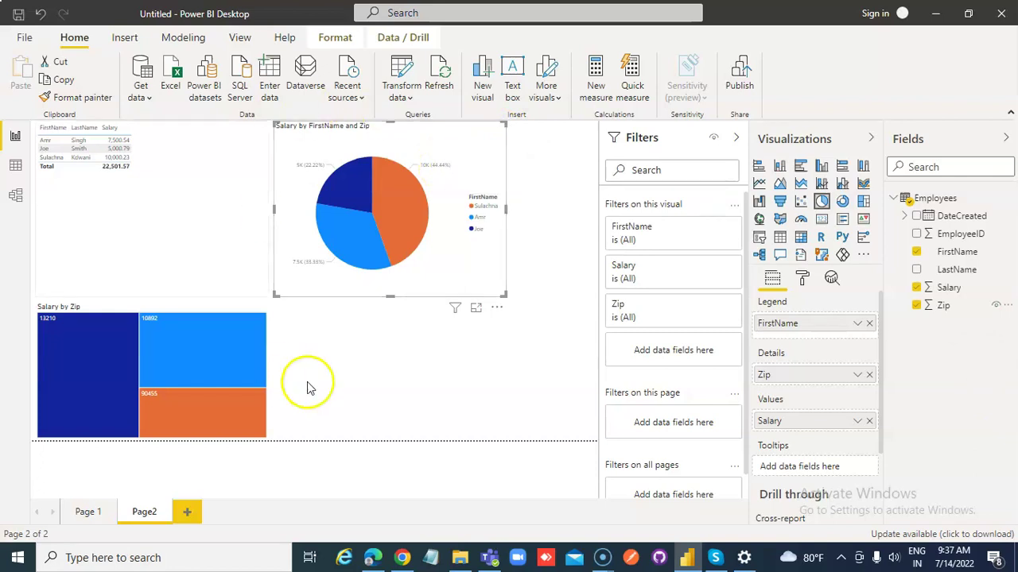
Duplicate Page2 and open the resulting Duplicate of Page2 page
right_click(145, 511)
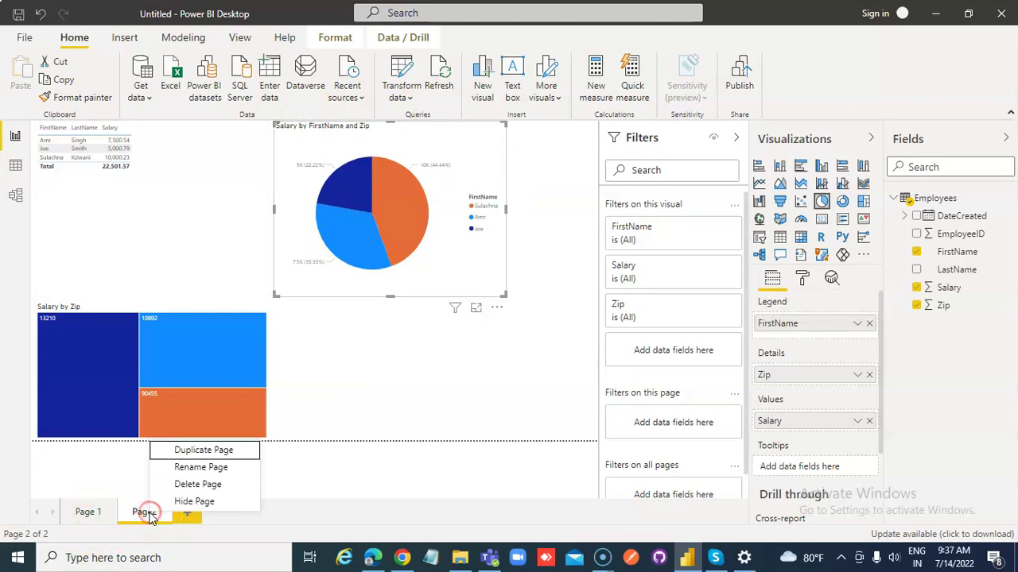
click(220, 452)
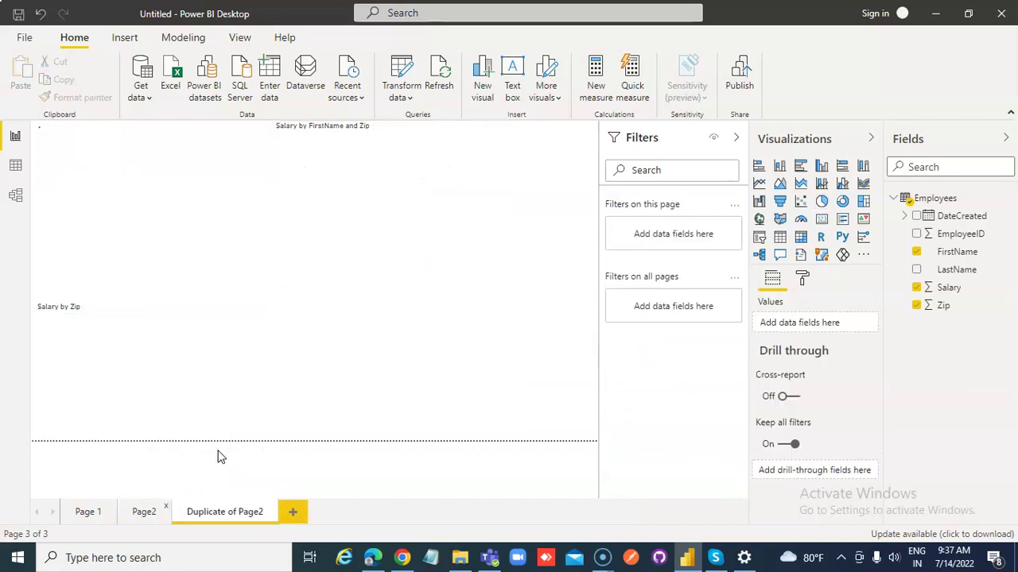
click(76, 515)
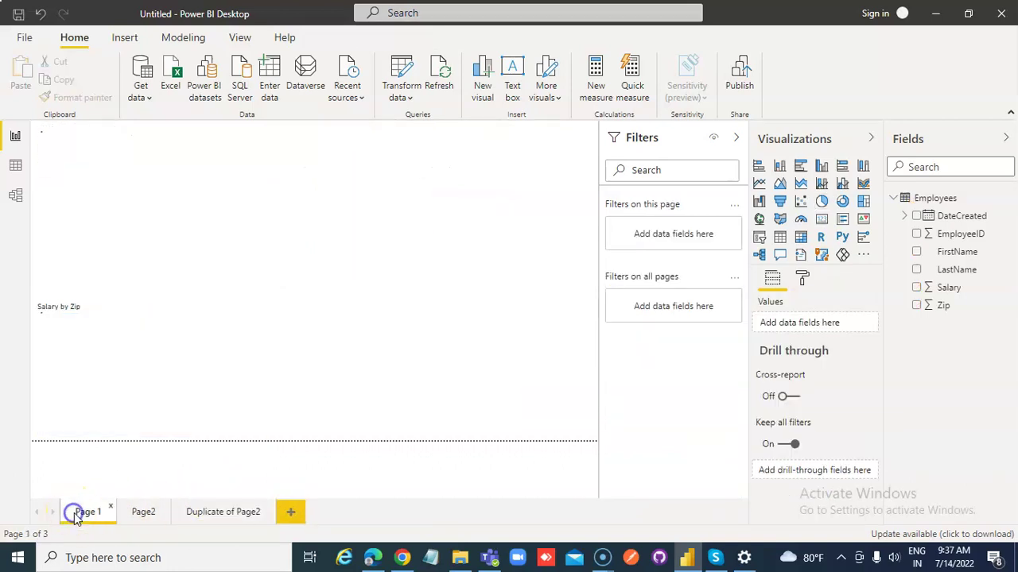
click(143, 513)
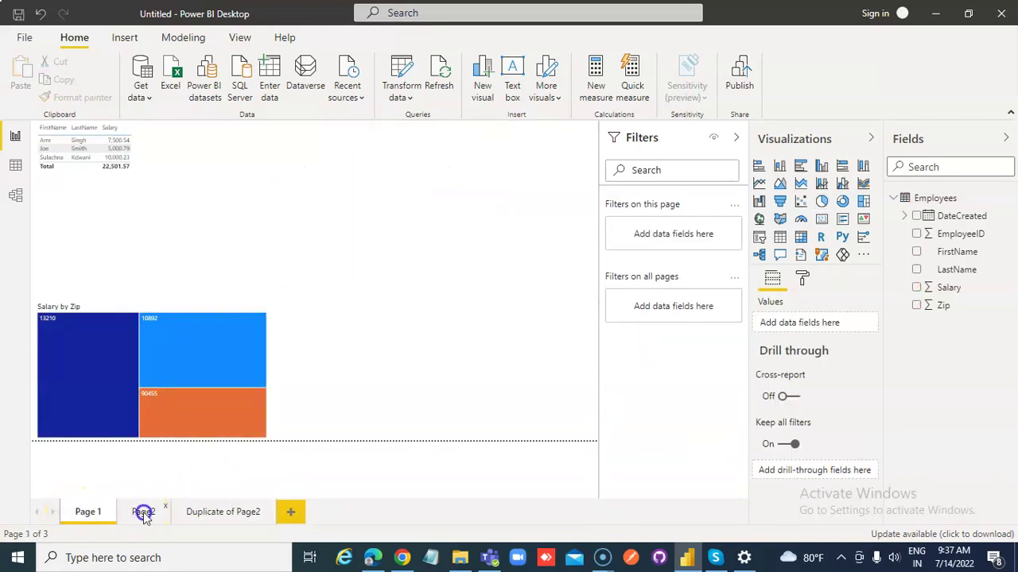
click(222, 512)
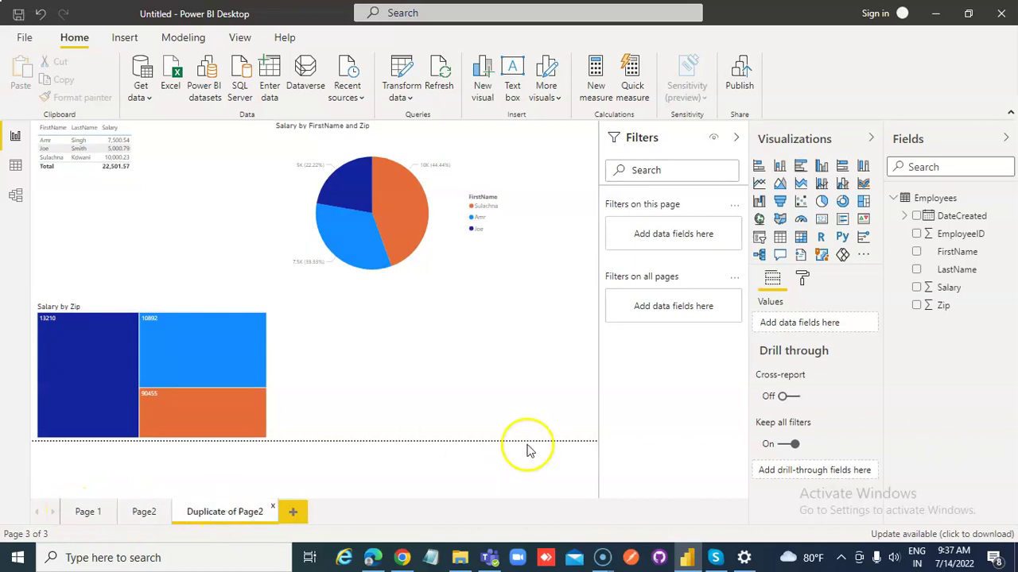
Delete the treemap from the copied page, rename it Page3, and return to Page2
click(229, 322)
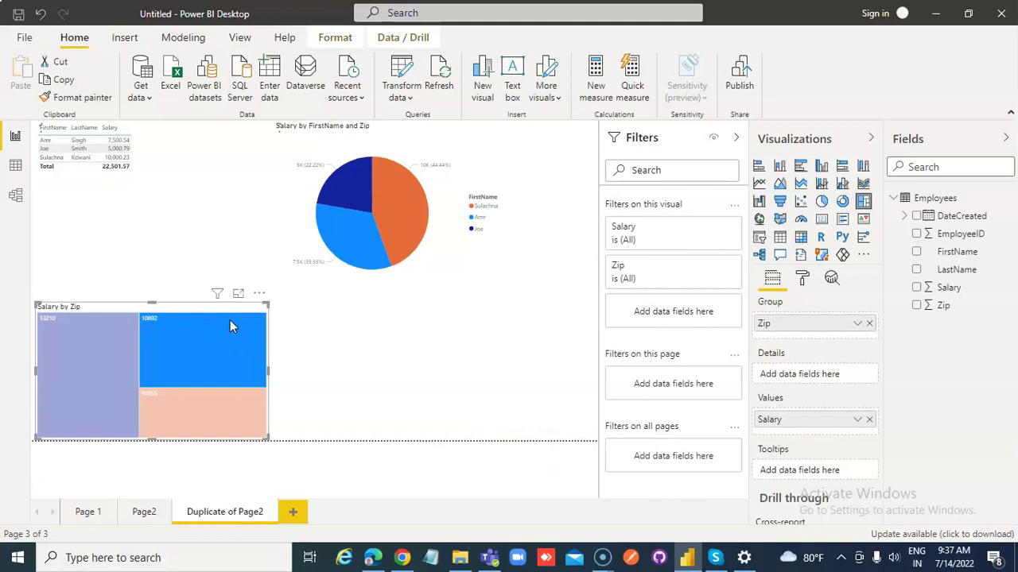
key(Delete)
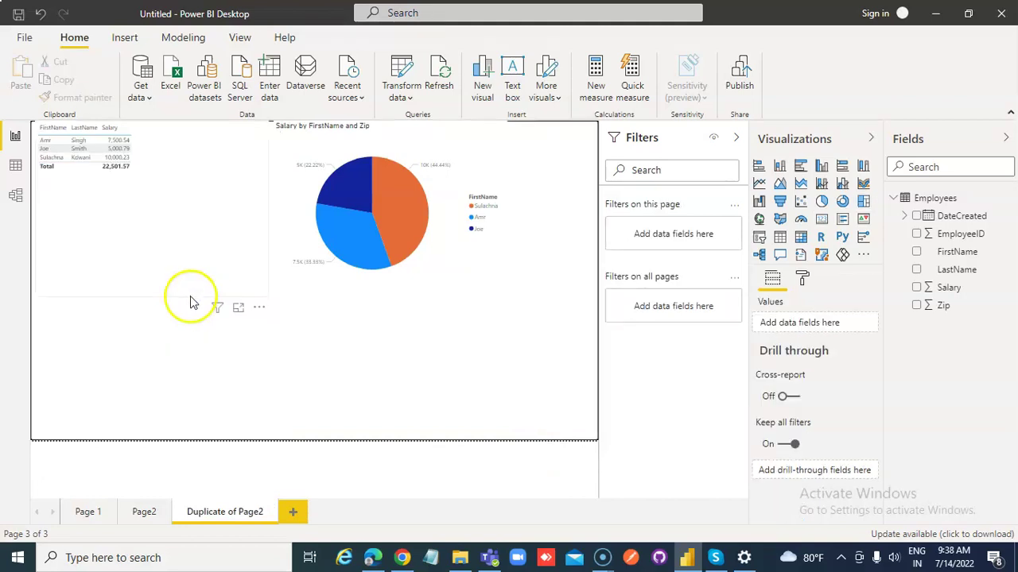
click(213, 514)
double_click(213, 514)
text(Page3)
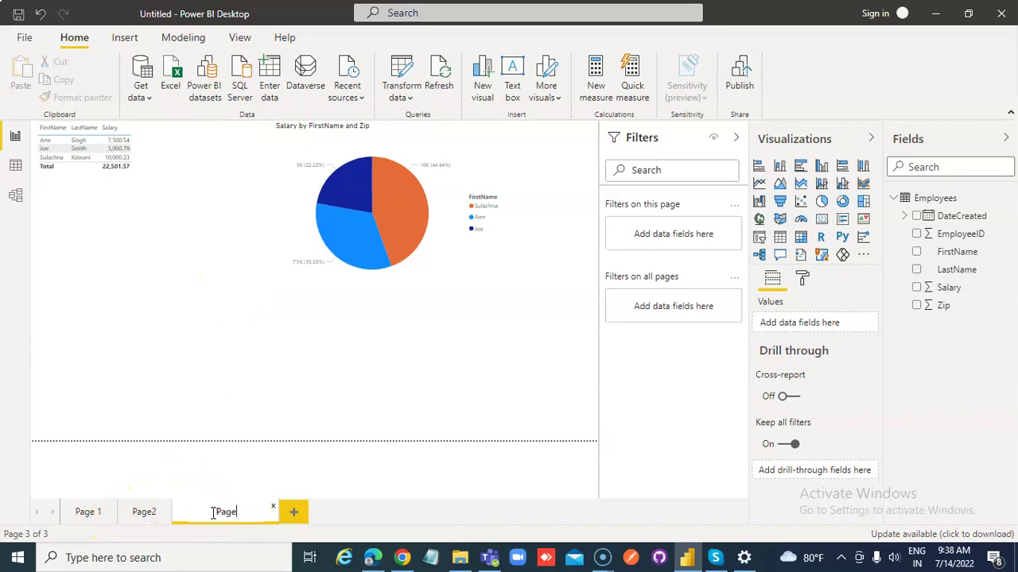
click(279, 451)
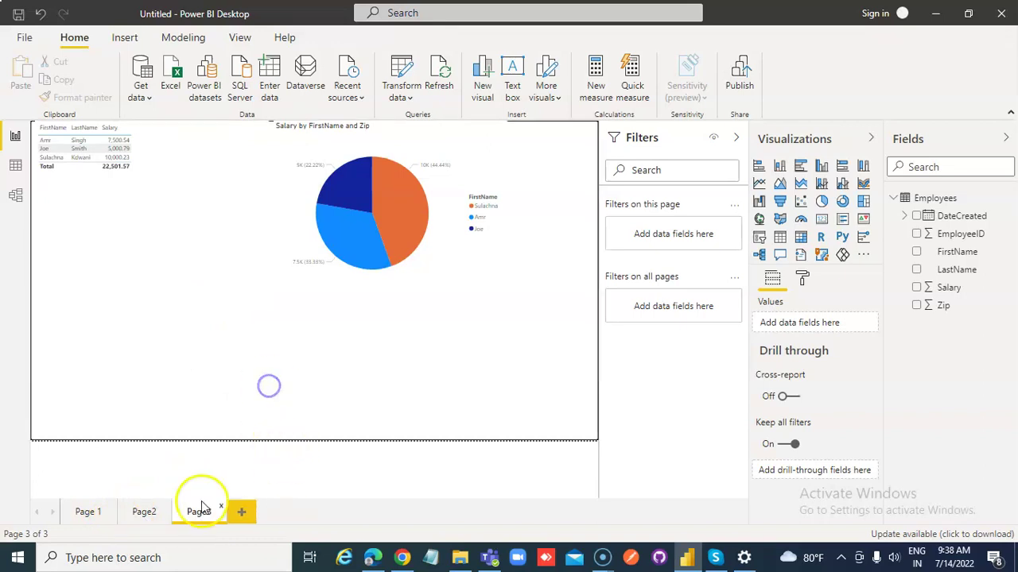
click(144, 512)
click(197, 329)
Copy the Salary by Zip treemap visual from Page2 and select Page3's canvas
right_click(198, 330)
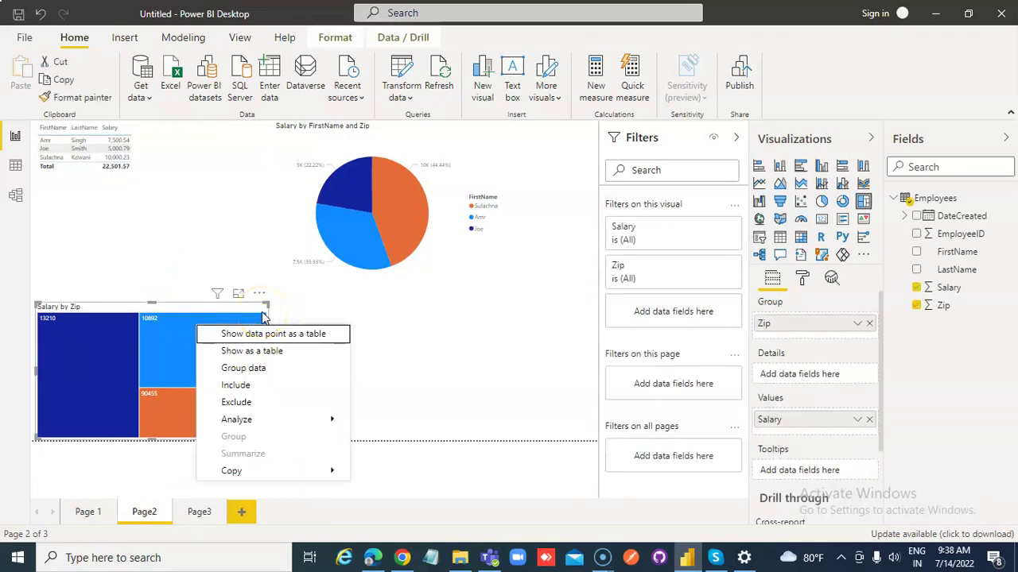
click(249, 471)
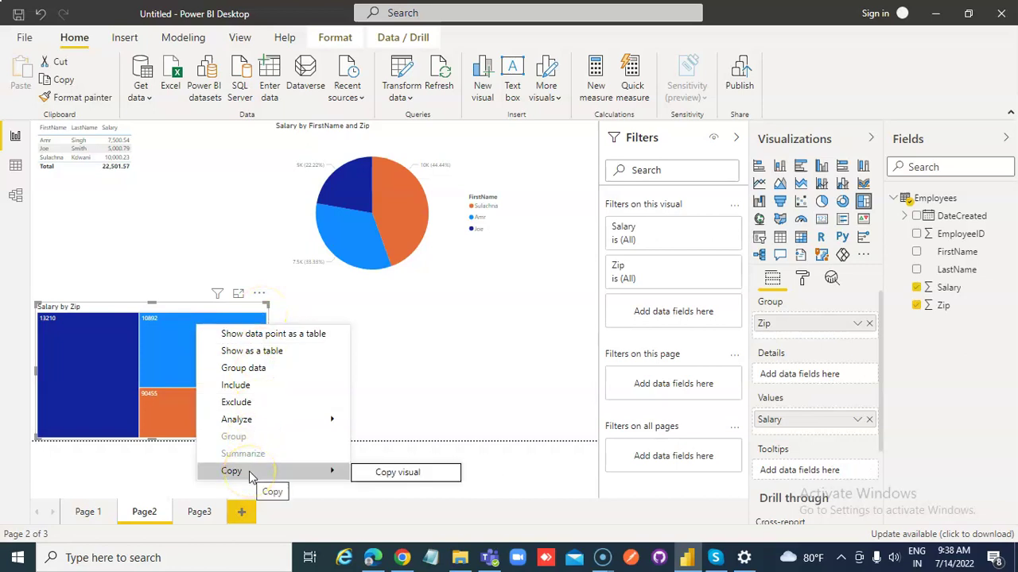
click(402, 472)
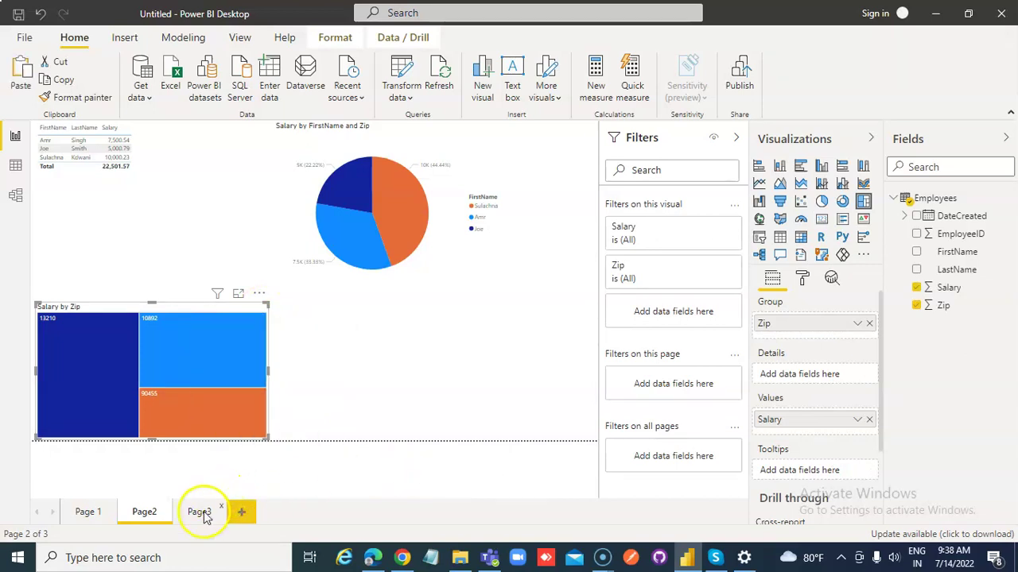
click(200, 512)
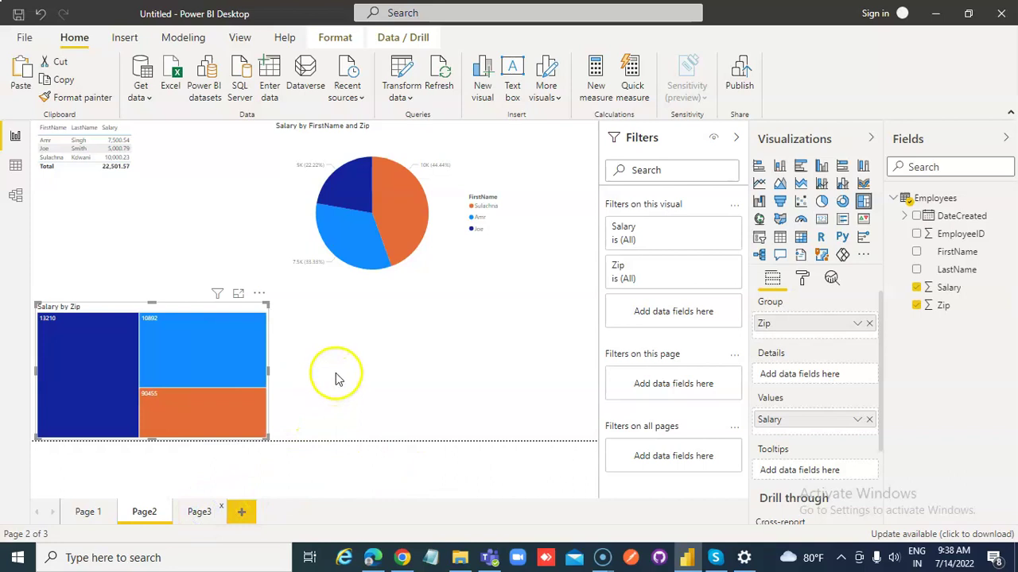
click(363, 340)
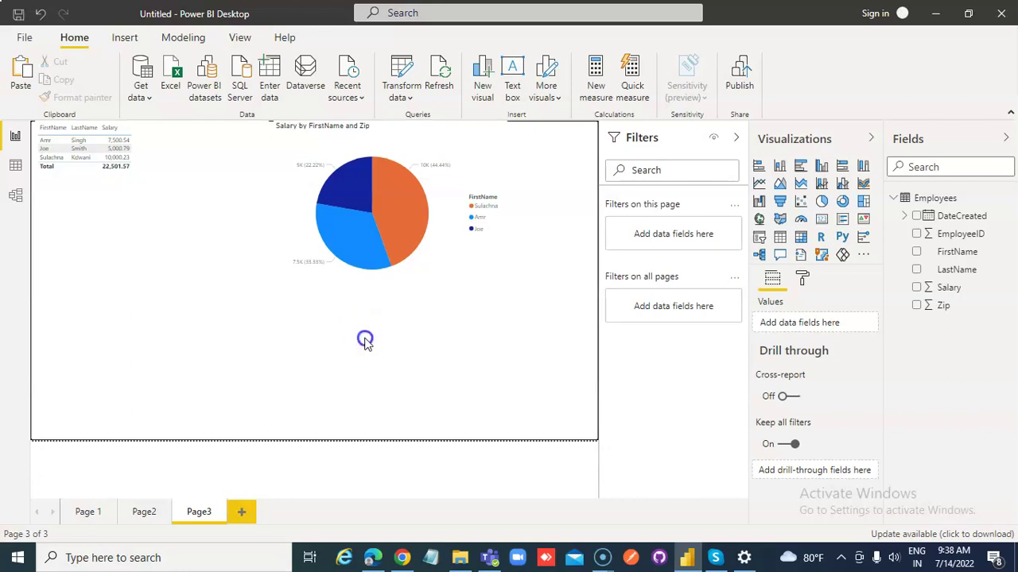
Go via Page2 back to Page 1 with its table and treemap
click(144, 513)
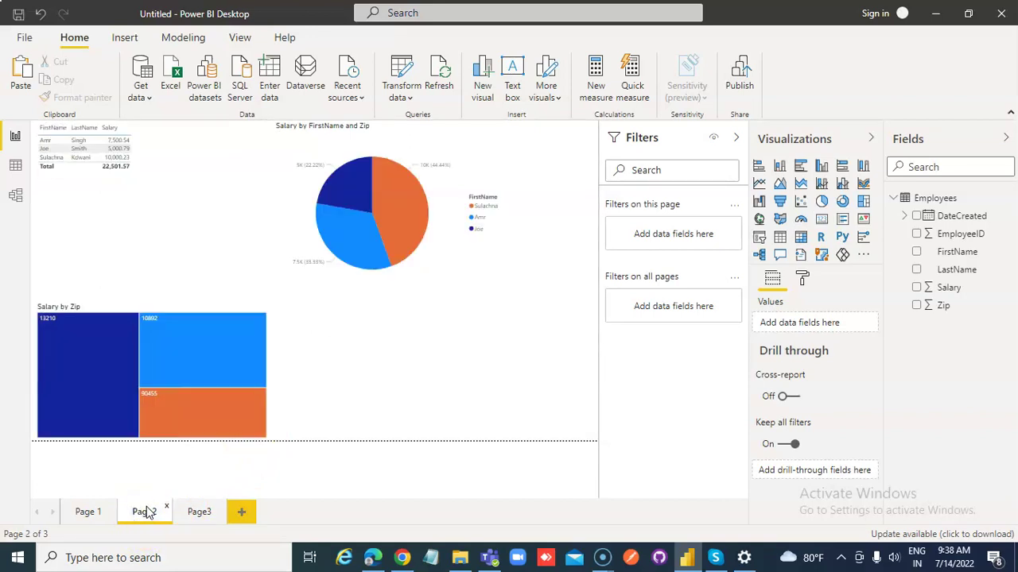
click(91, 513)
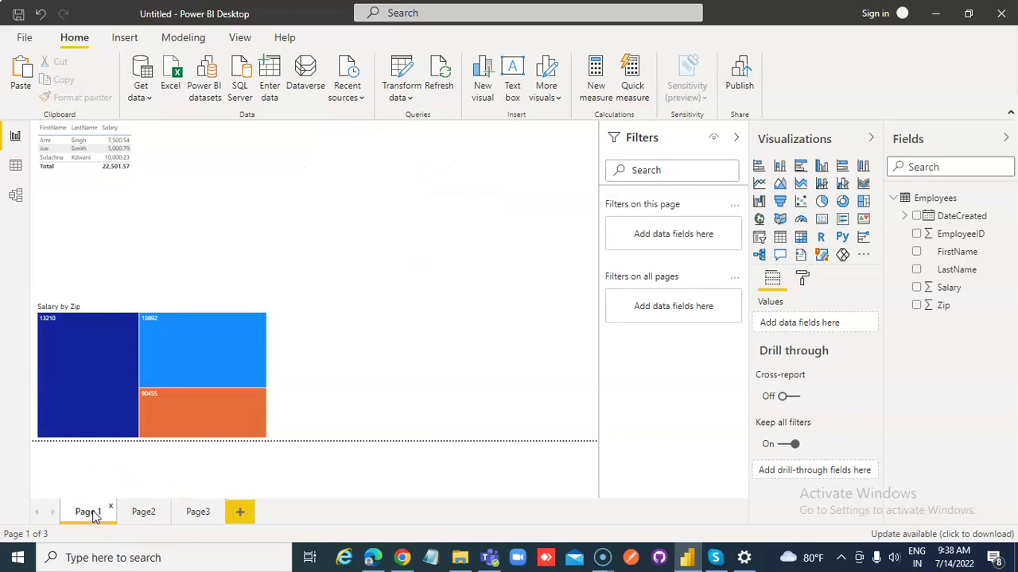